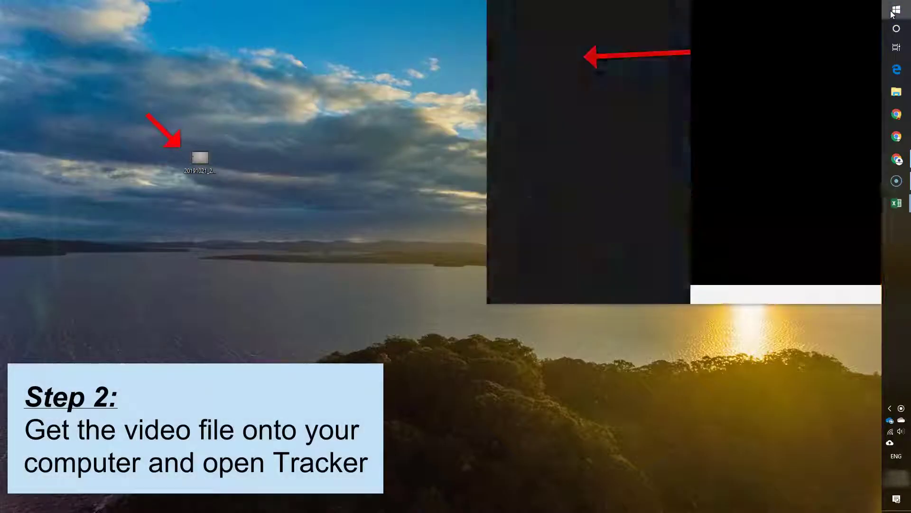
# Launch Tracker from the Start search and maximize its window.
pyautogui.write('tracker')
pyautogui.click(556, 57)
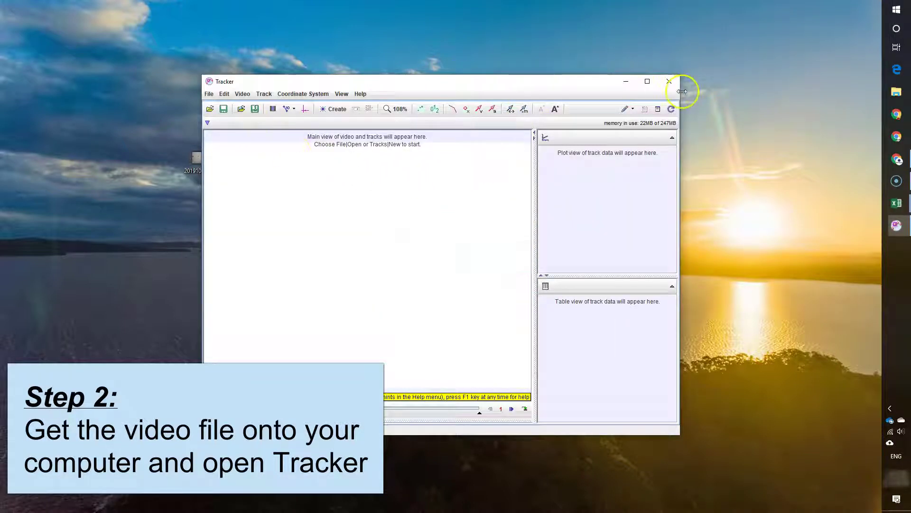
pyautogui.click(647, 81)
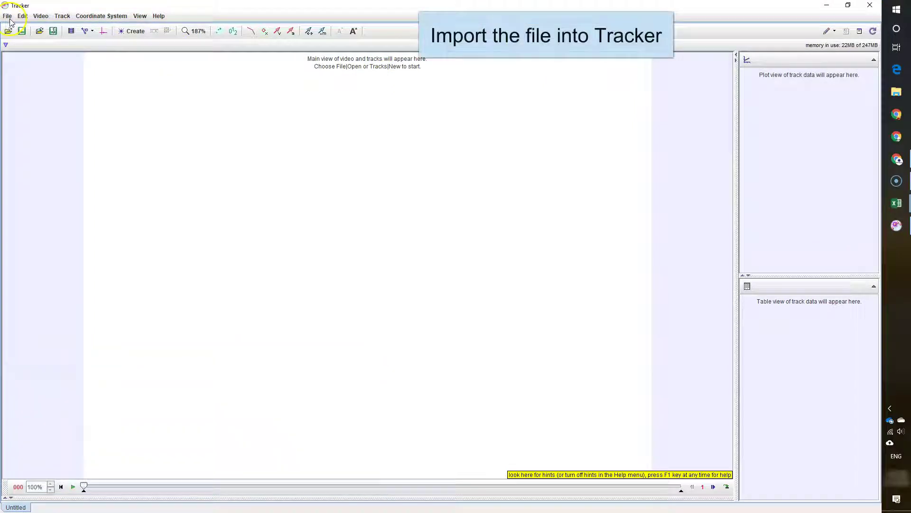
# Import the video 20191021_212623_001.mp4 and dismiss the Xuggle and frame-duration warnings.
pyautogui.click(7, 16)
pyautogui.moveTo(21, 137)
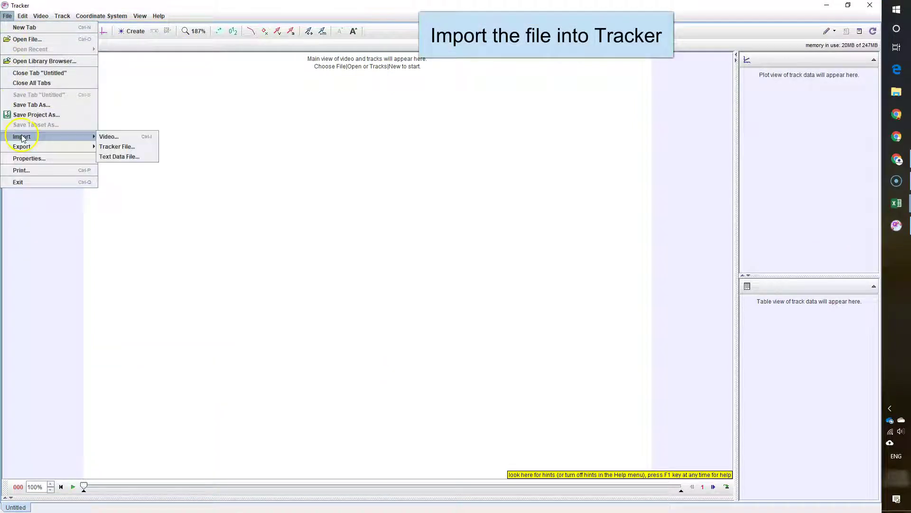
pyautogui.click(153, 135)
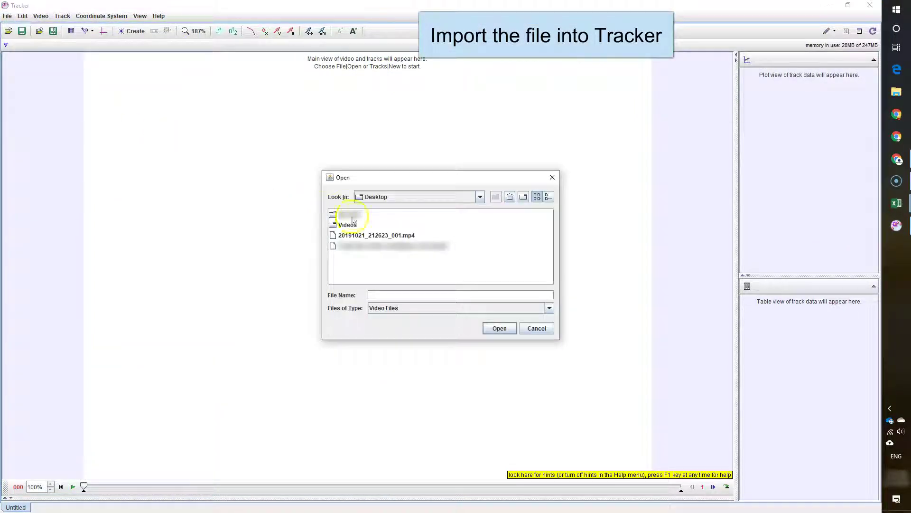
pyautogui.click(378, 236)
pyautogui.doubleClick(377, 236)
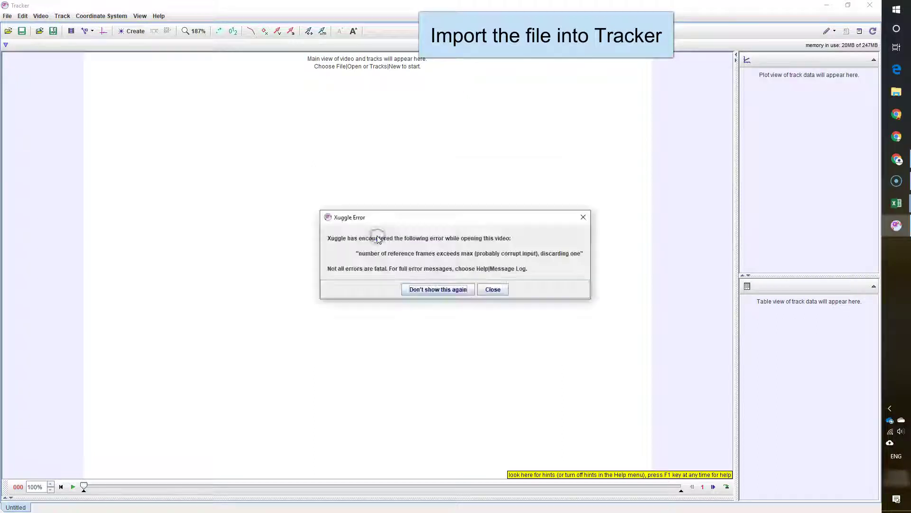
pyautogui.click(492, 290)
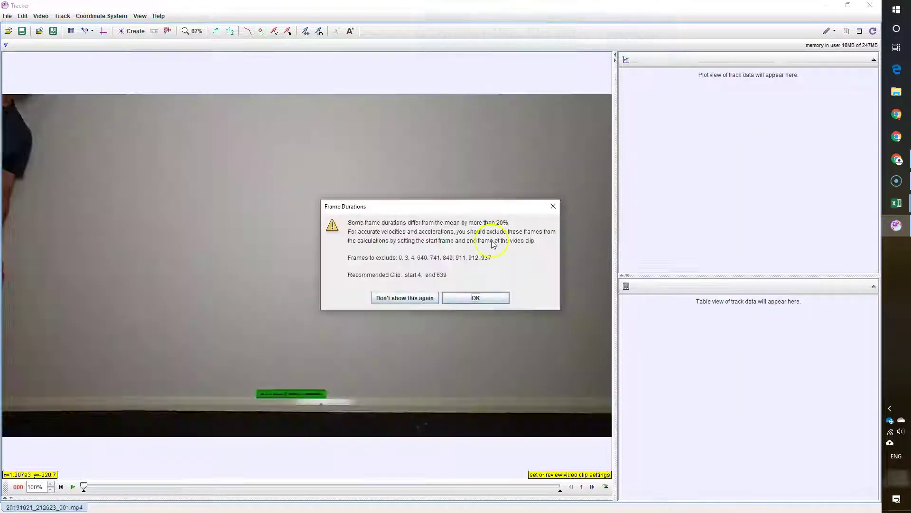
pyautogui.click(481, 297)
# In Clip Settings, set the frame rate to 240/s and start frame 68, checking landing frame 204.
pyautogui.click(71, 31)
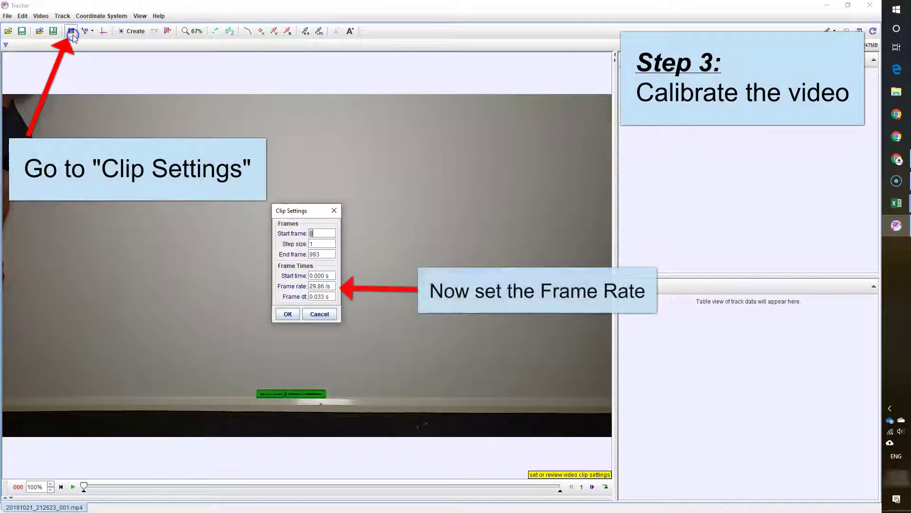
pyautogui.click(323, 286)
pyautogui.write('240')
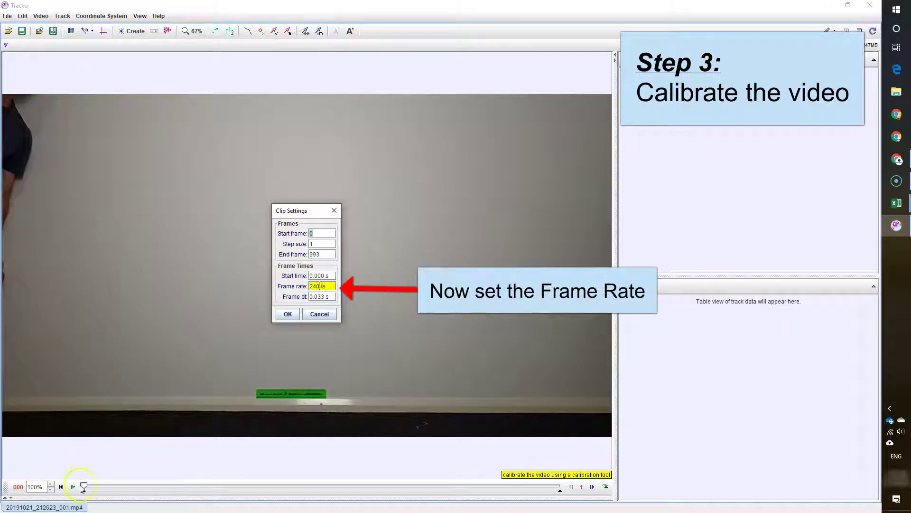
pyautogui.moveTo(83, 487); pyautogui.dragTo(116, 489)
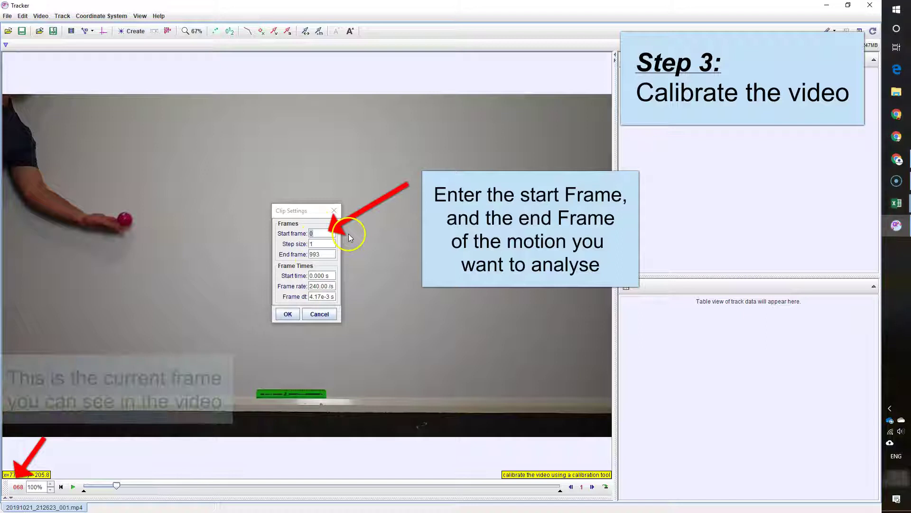
pyautogui.click(317, 233)
pyautogui.write('68')
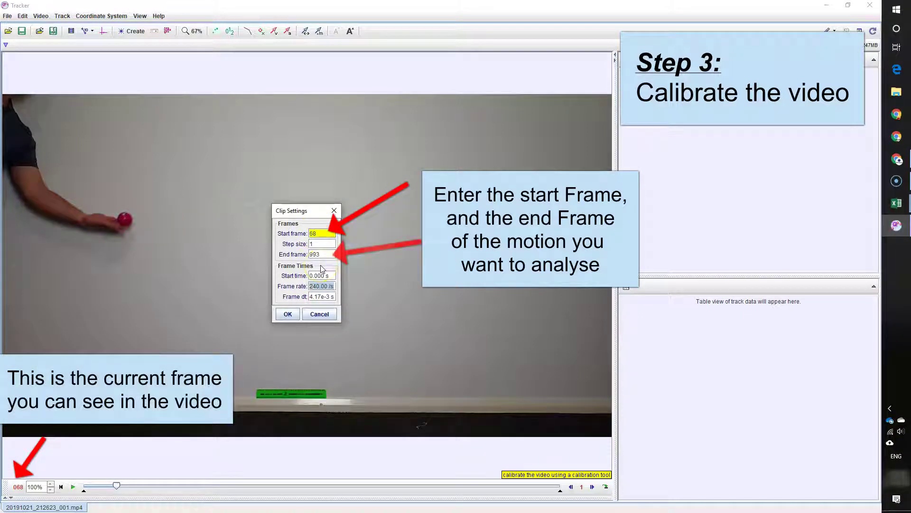
pyautogui.moveTo(116, 485)
pyautogui.mouseDown()
pyautogui.moveTo(193, 488)
pyautogui.moveTo(182, 492)
pyautogui.mouseUp()
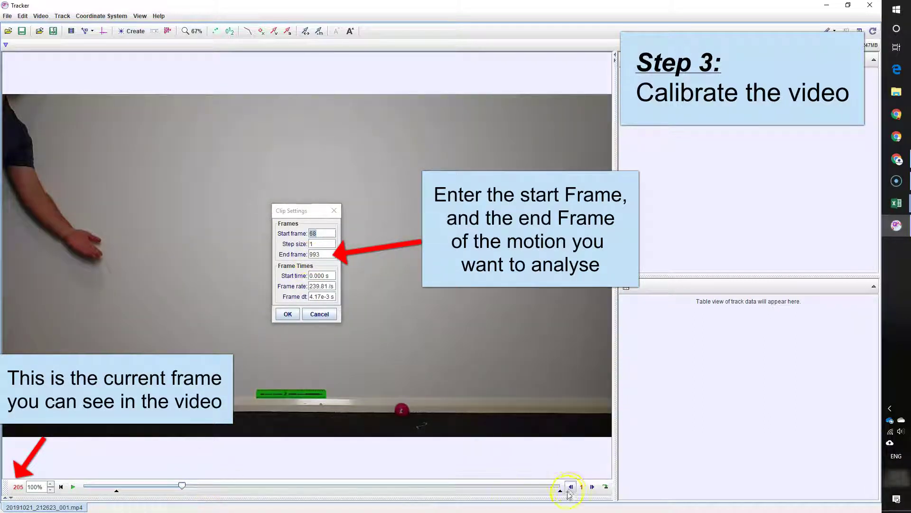
pyautogui.click(571, 486)
pyautogui.click(329, 257)
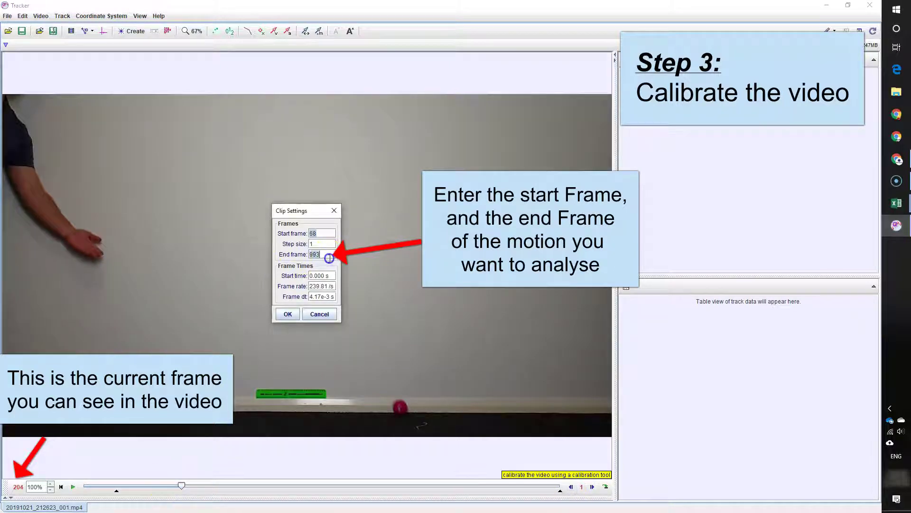
# Apply the clip settings and create a new Calibration Stick track.
pyautogui.click(288, 314)
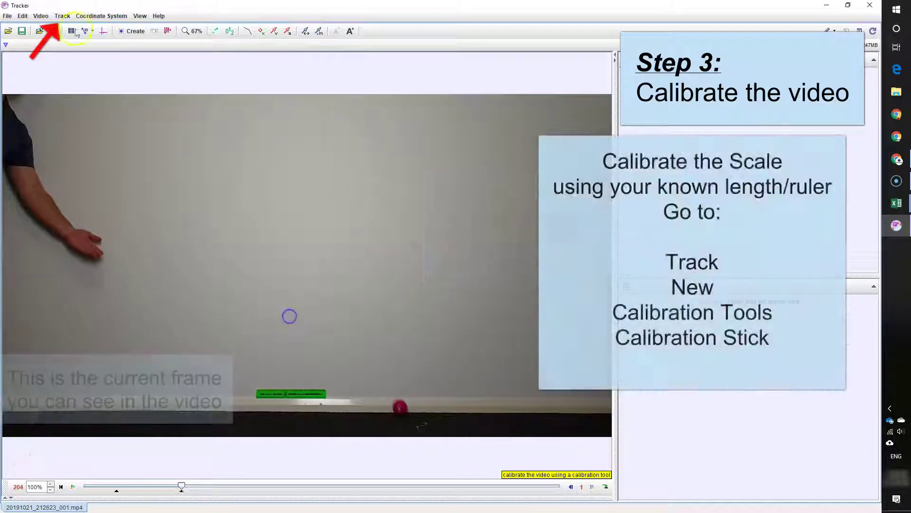
pyautogui.click(96, 17)
pyautogui.moveTo(62, 15)
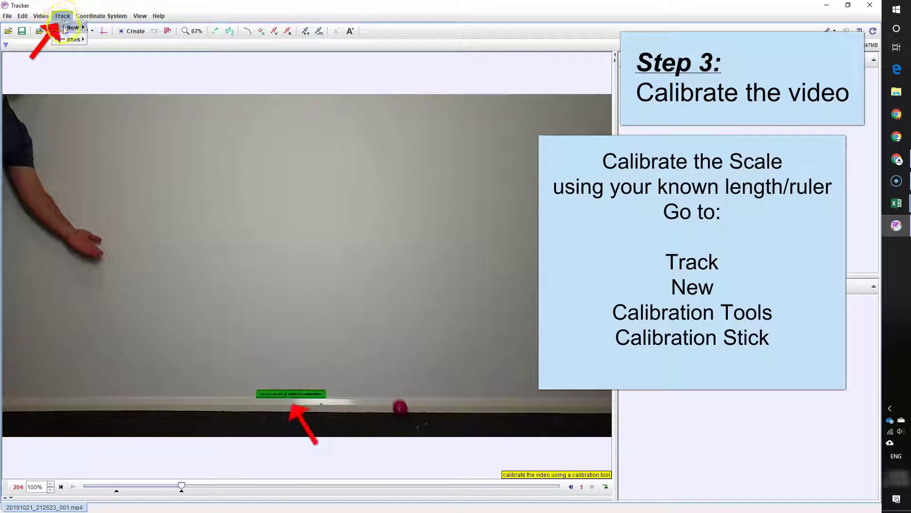
pyautogui.moveTo(107, 136)
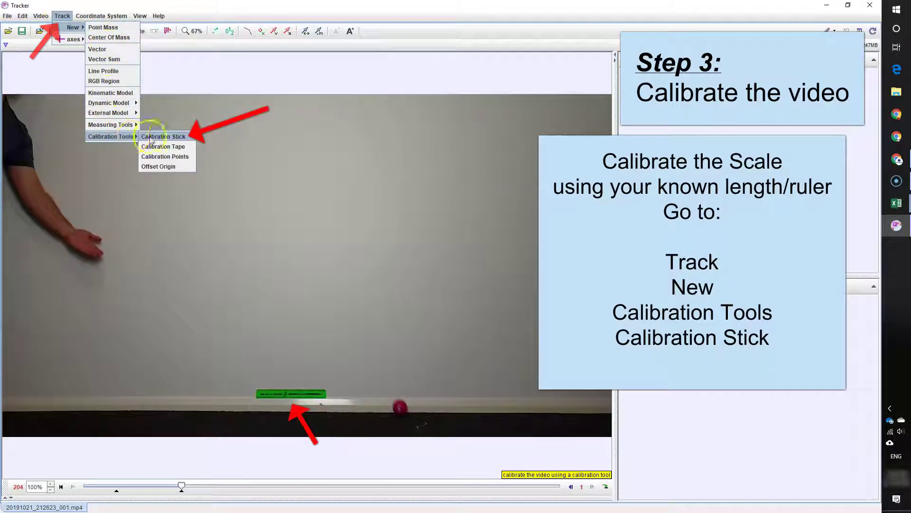
pyautogui.click(166, 138)
pyautogui.scroll(3, 299, 381)
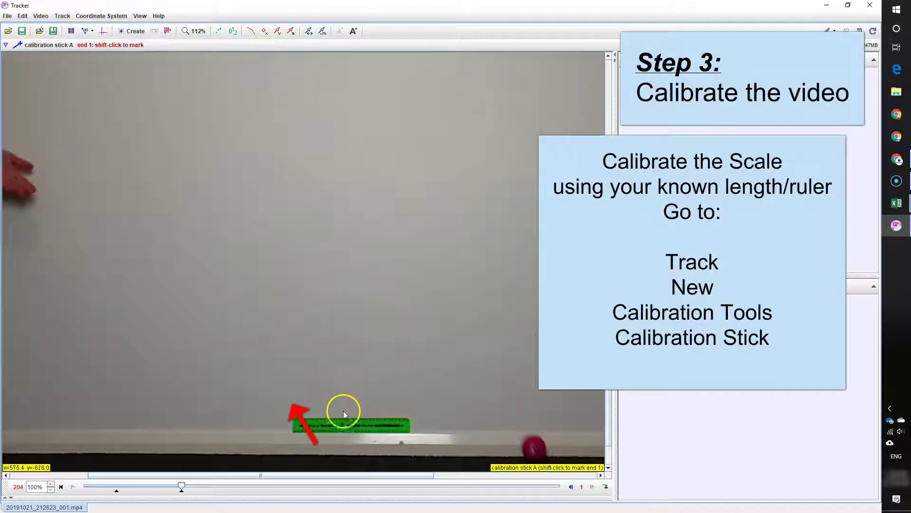
pyautogui.scroll(2, 295, 372)
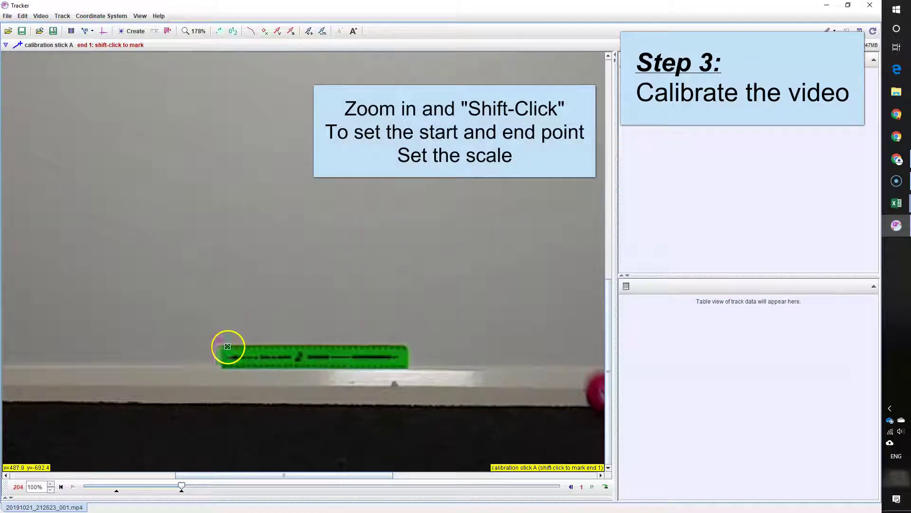
# Stretch the stick across the green ruler's two ends and set its length to 0.300 m.
pyautogui.keyDown('shift'); pyautogui.click(227, 346); pyautogui.keyUp('shift')
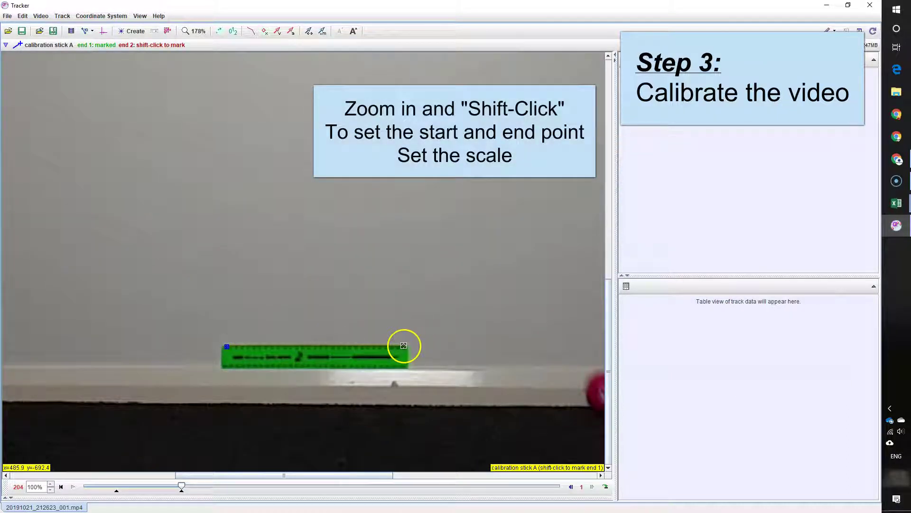
pyautogui.keyDown('shift'); pyautogui.click(403, 345); pyautogui.keyUp('shift')
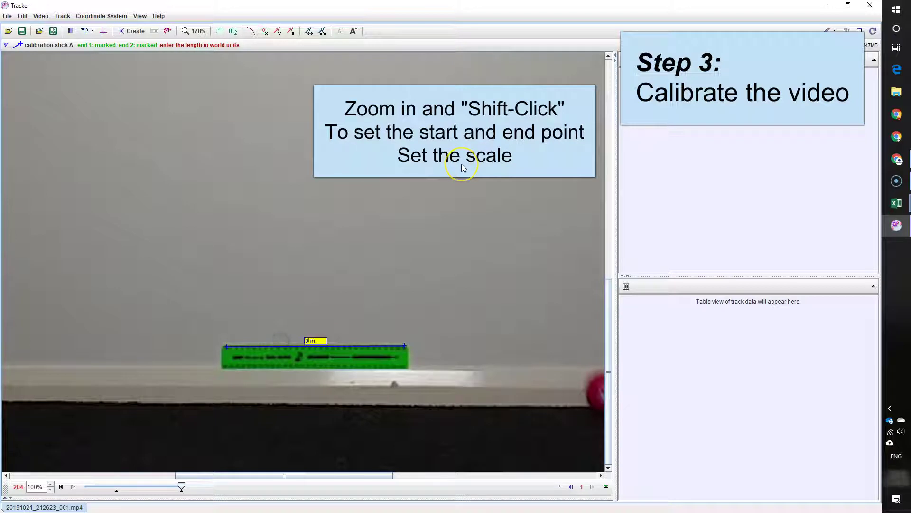
pyautogui.write('0.3')
pyautogui.press('Return')
pyautogui.scroll(-5, 361, 301)
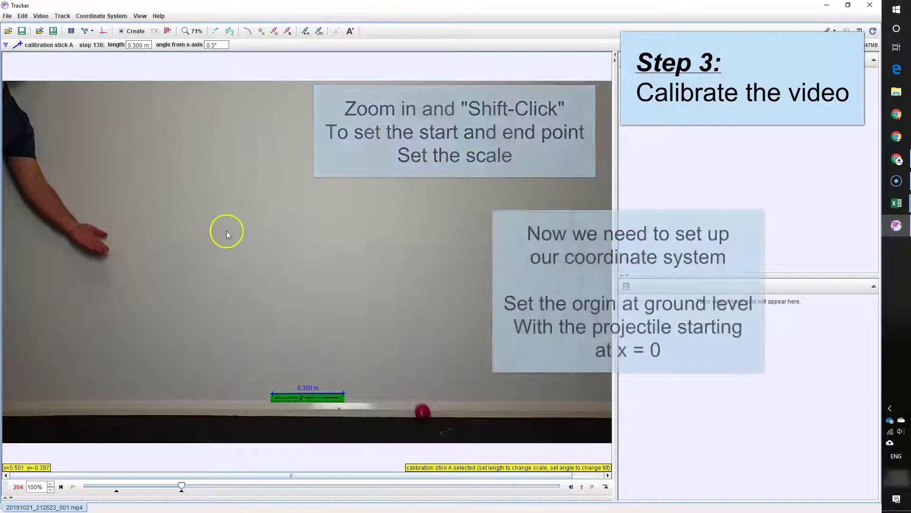
# At frame 068, show the coordinate axes with origin on the floor below the ball, x-axis levelled.
pyautogui.click(61, 487)
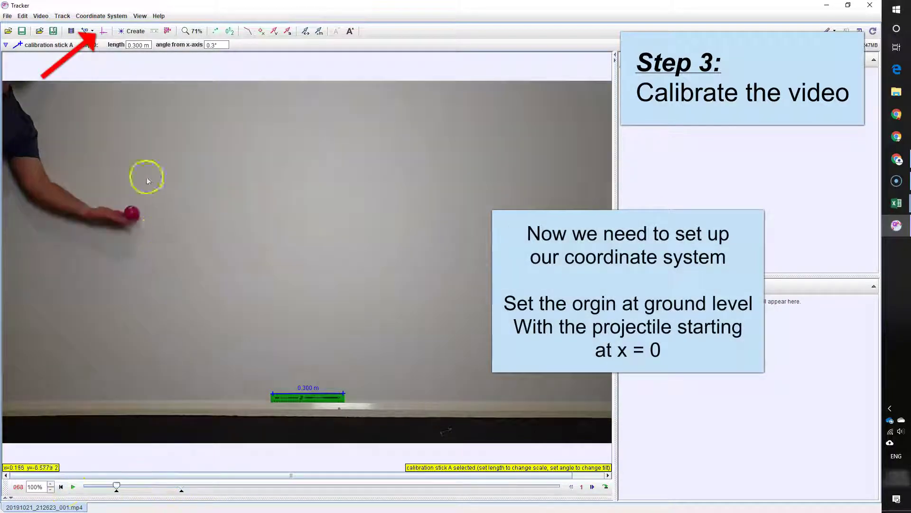
pyautogui.scroll(3, 208, 227)
pyautogui.click(103, 31)
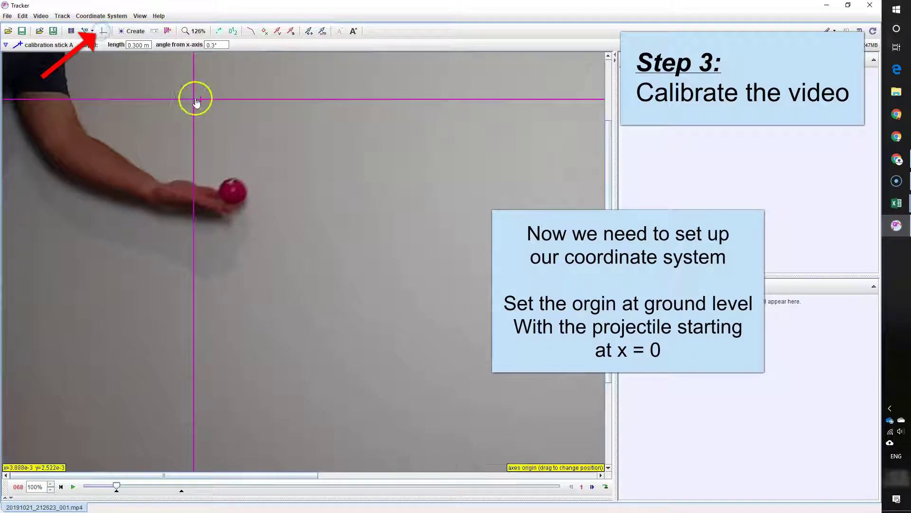
pyautogui.moveTo(193, 99); pyautogui.dragTo(239, 386)
pyautogui.scroll(-2, 239, 387)
pyautogui.moveTo(234, 418); pyautogui.dragTo(205, 429)
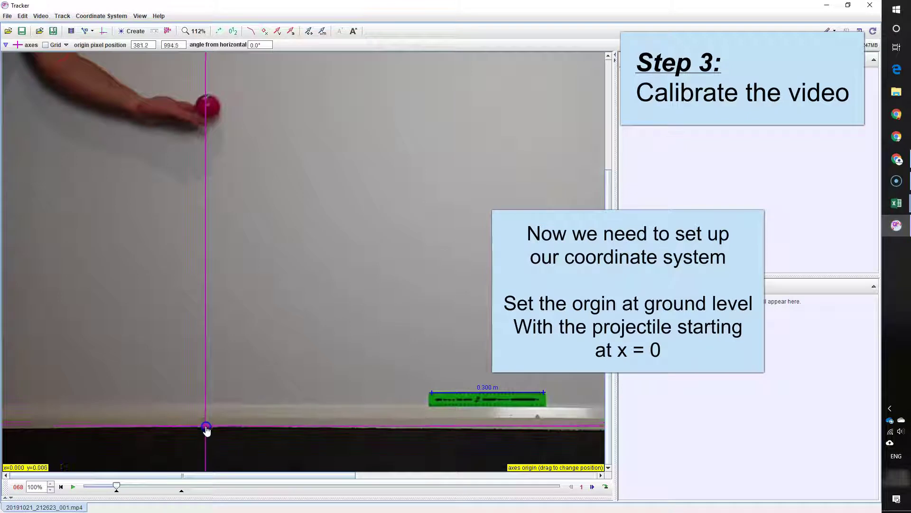
pyautogui.moveTo(372, 429); pyautogui.dragTo(584, 434)
pyautogui.scroll(-3, 478, 411)
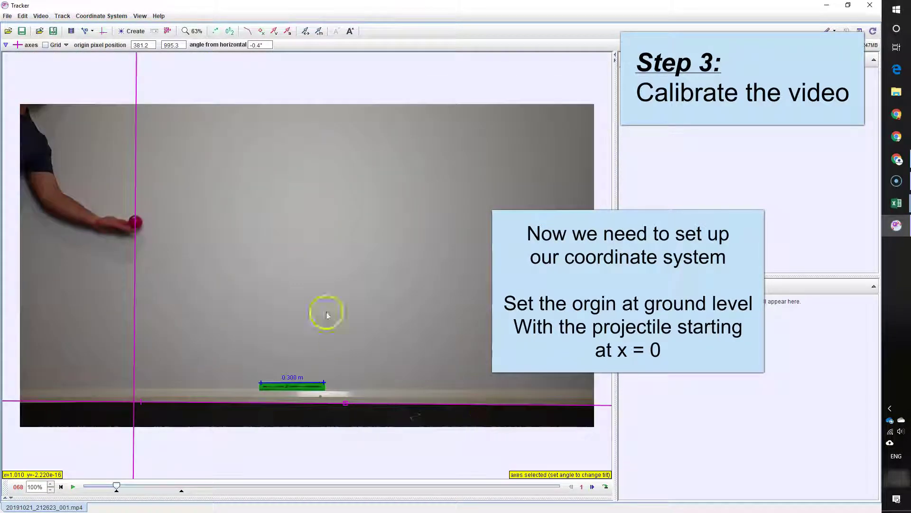
# Create the point mass track mass A and centre the zoomed video on the ball.
pyautogui.click(62, 16)
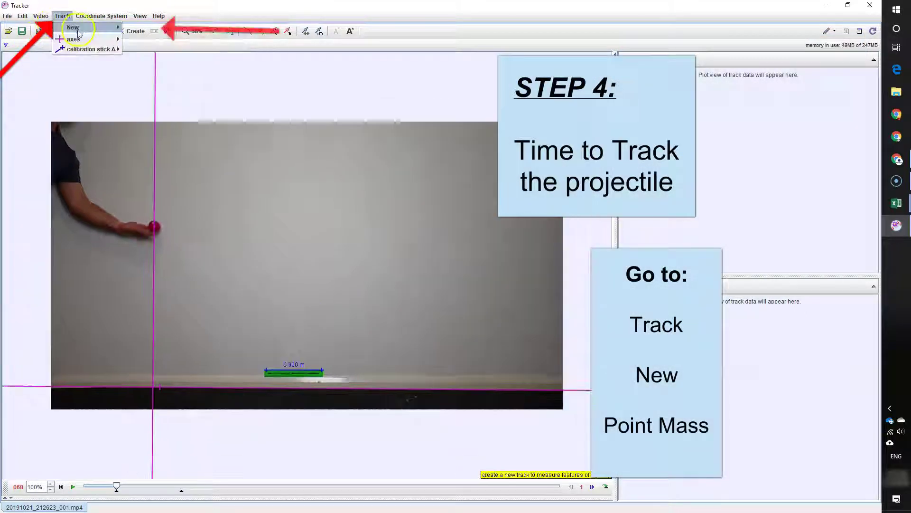
pyautogui.moveTo(79, 32)
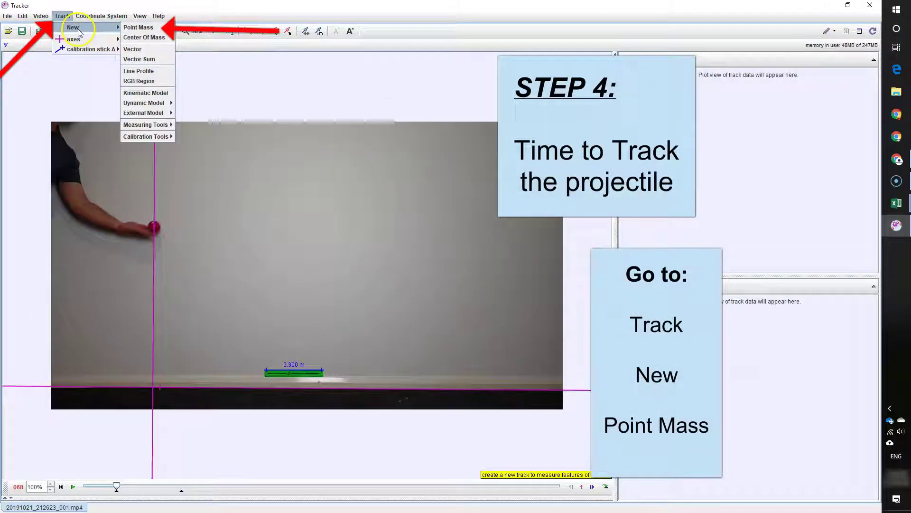
pyautogui.click(166, 32)
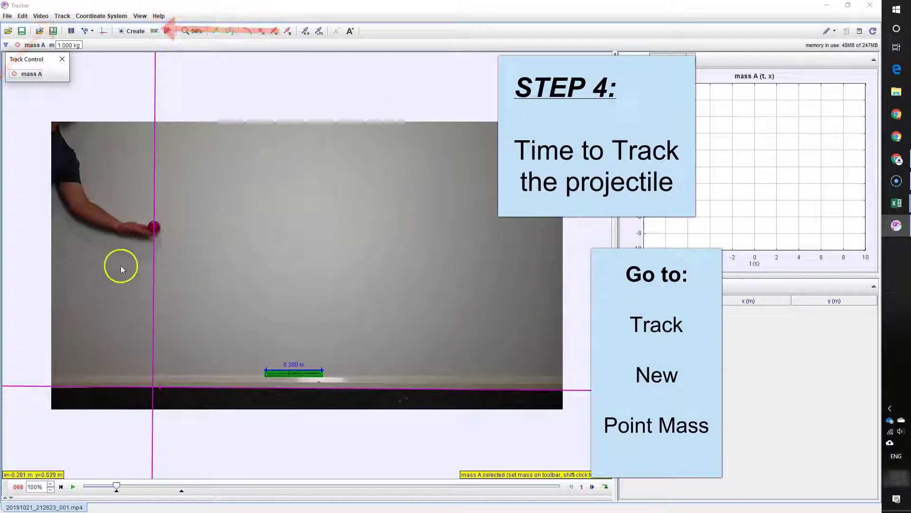
pyautogui.scroll(3, 142, 232)
pyautogui.moveTo(142, 234); pyautogui.dragTo(181, 239)
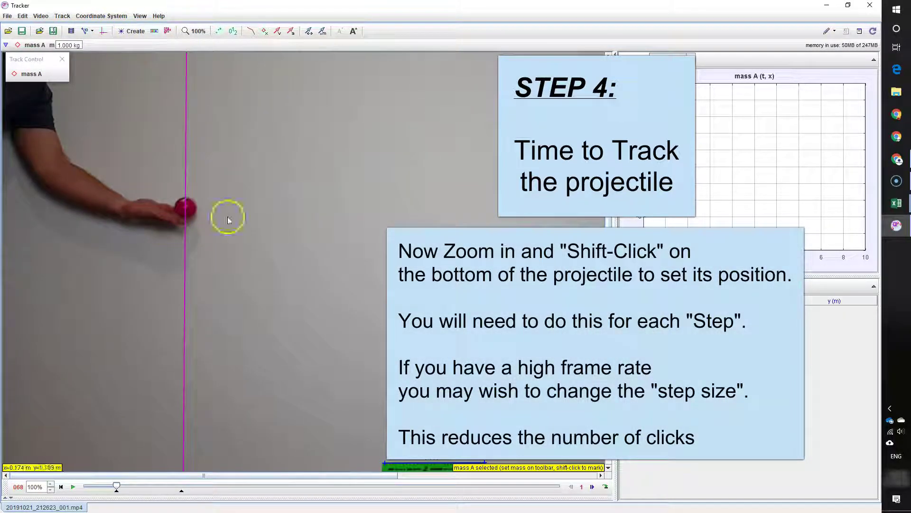
pyautogui.click(588, 485)
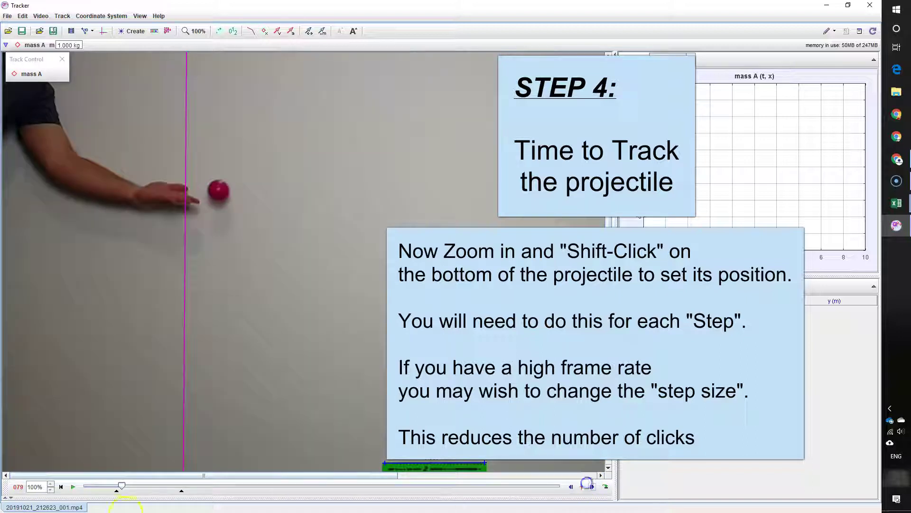
# Set the clip step size to 5, test it with three forward steps, then clear the value.
pyautogui.click(70, 30)
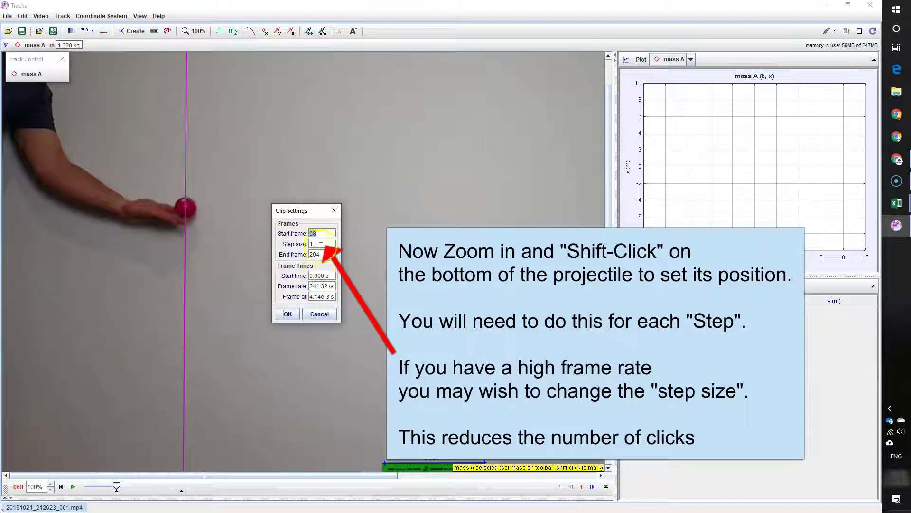
pyautogui.write('5')
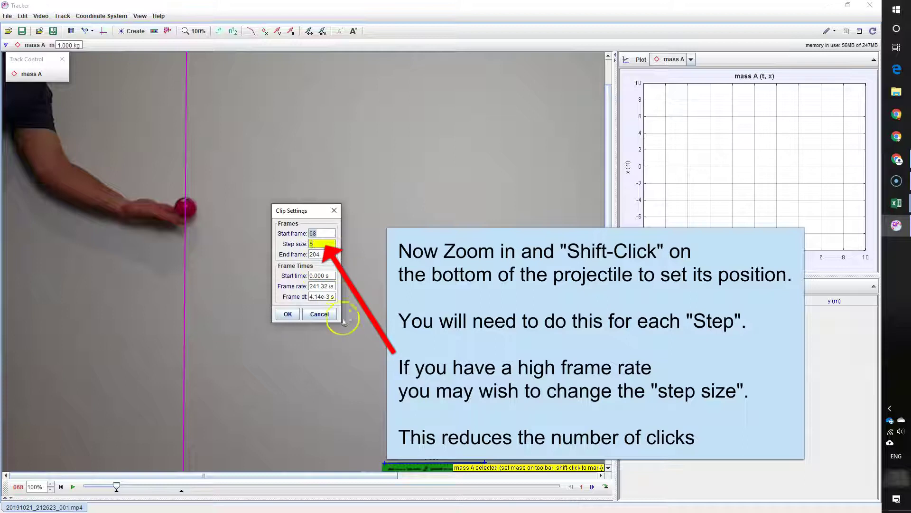
pyautogui.click(287, 314)
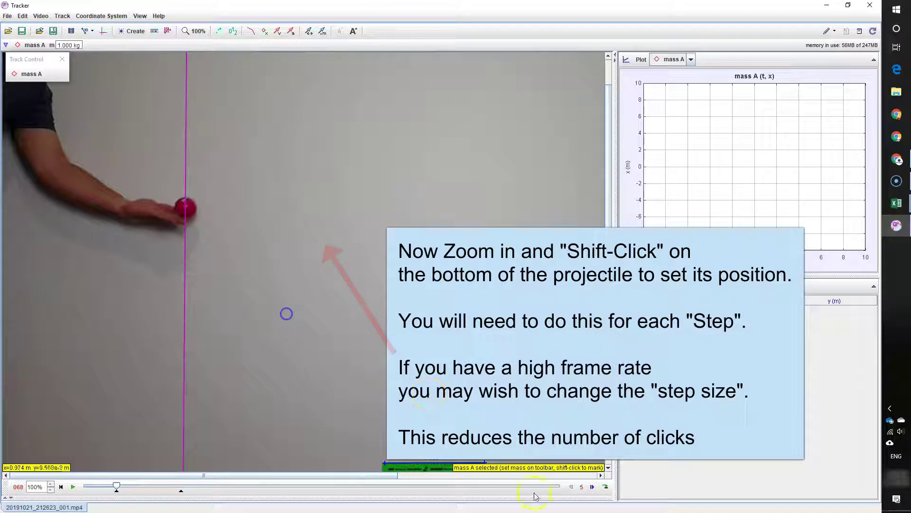
pyautogui.click(593, 487)
pyautogui.click(593, 486)
pyautogui.click(592, 486)
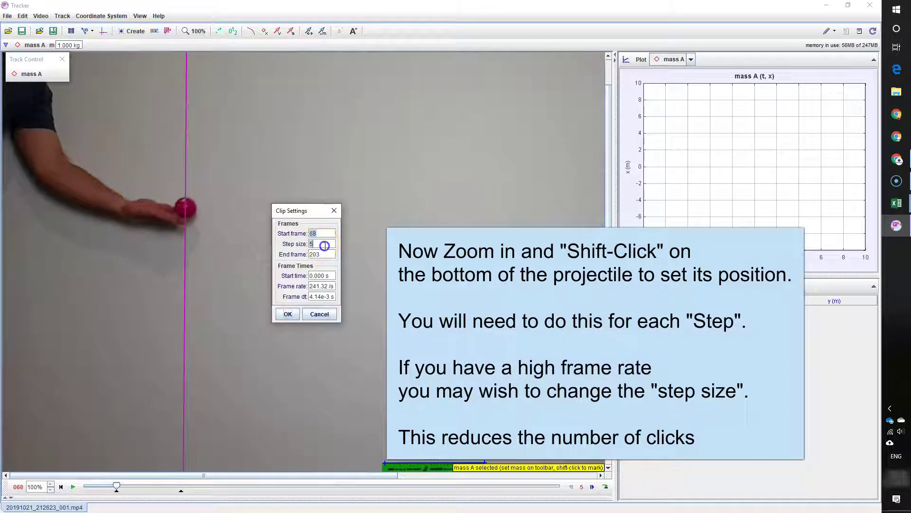
pyautogui.press('BackSpace')
# Set the step size to 8, test two forward steps, and return to the start frame.
pyautogui.write('8')
pyautogui.click(286, 315)
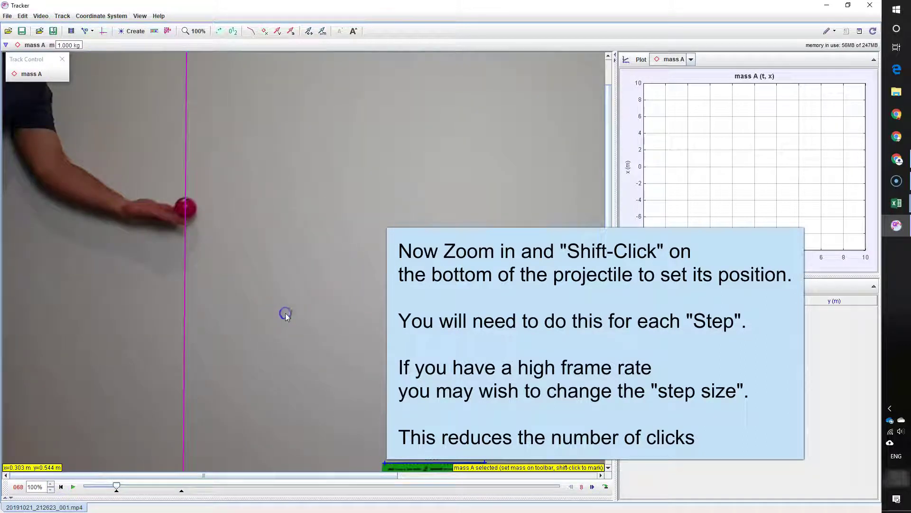
pyautogui.click(592, 486)
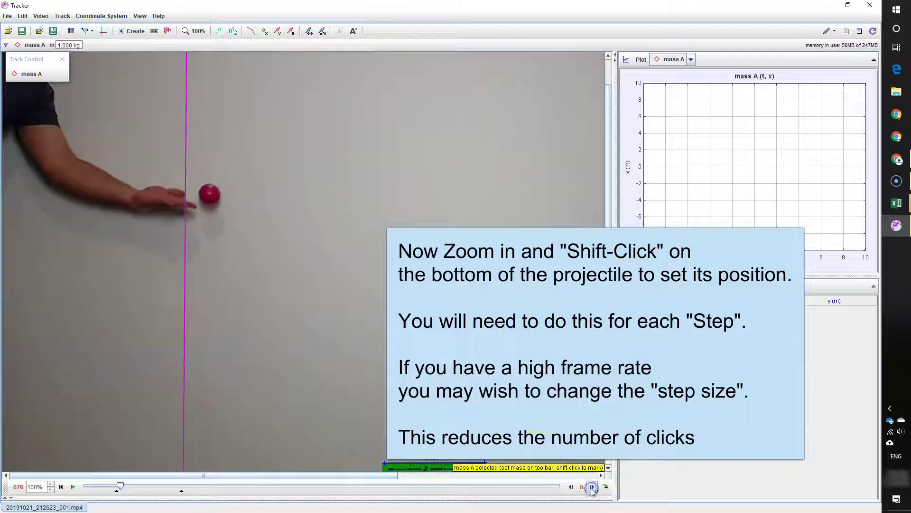
pyautogui.click(592, 486)
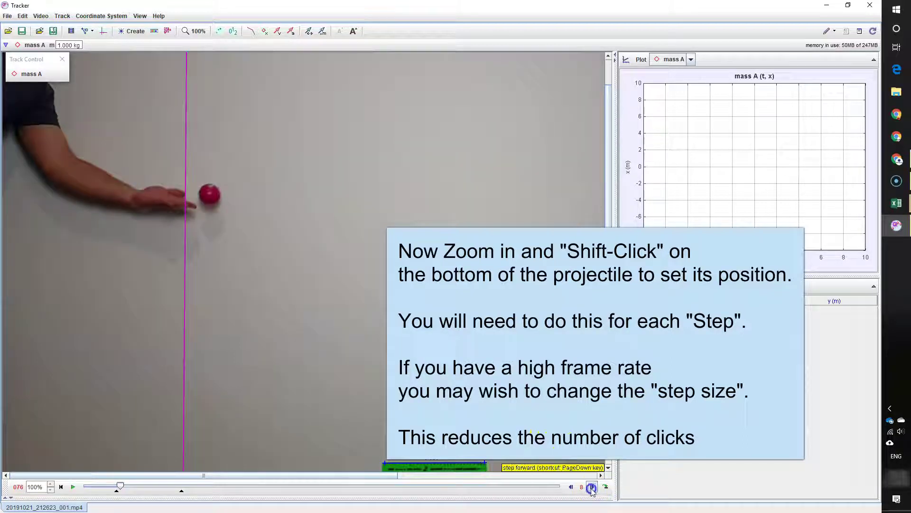
pyautogui.click(60, 486)
# Mark the bottom of the ball at each step from the start of the throw.
pyautogui.scroll(2, 183, 217)
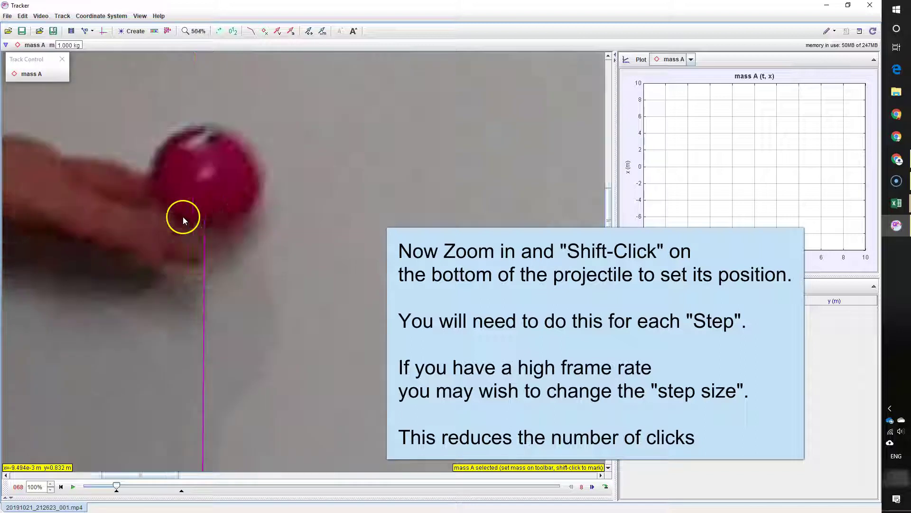
pyautogui.keyDown('shift'); pyautogui.click(203, 225); pyautogui.keyUp('shift')
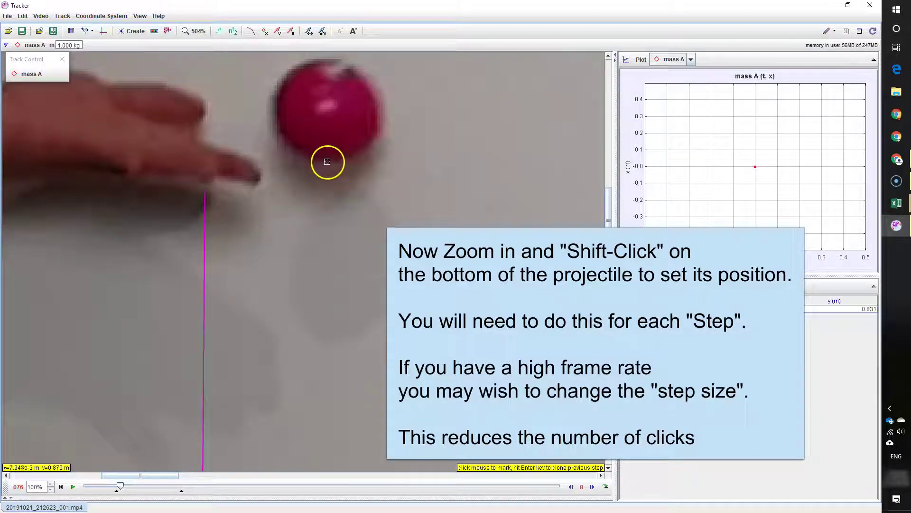
pyautogui.keyDown('shift'); pyautogui.click(328, 164); pyautogui.keyUp('shift')
pyautogui.scroll(-5, 443, 150)
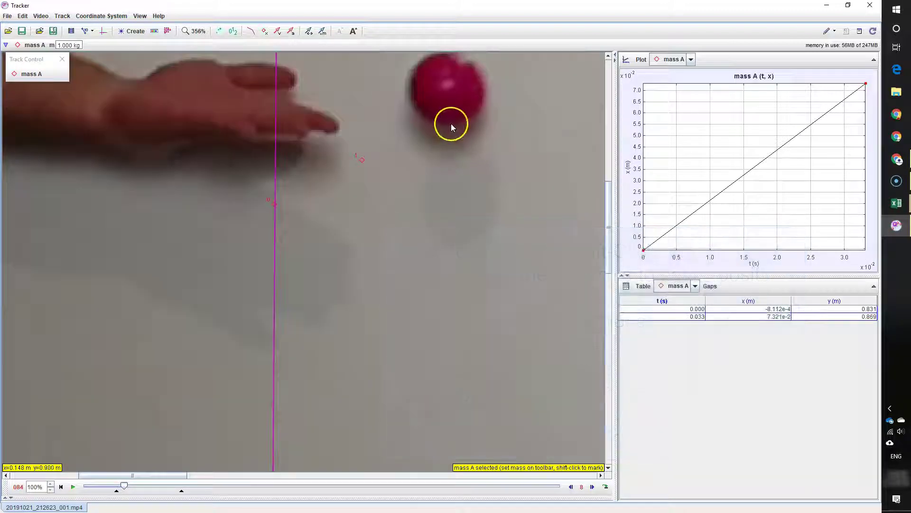
pyautogui.scroll(3, 443, 163)
pyautogui.keyDown('shift'); pyautogui.click(350, 245); pyautogui.keyUp('shift')
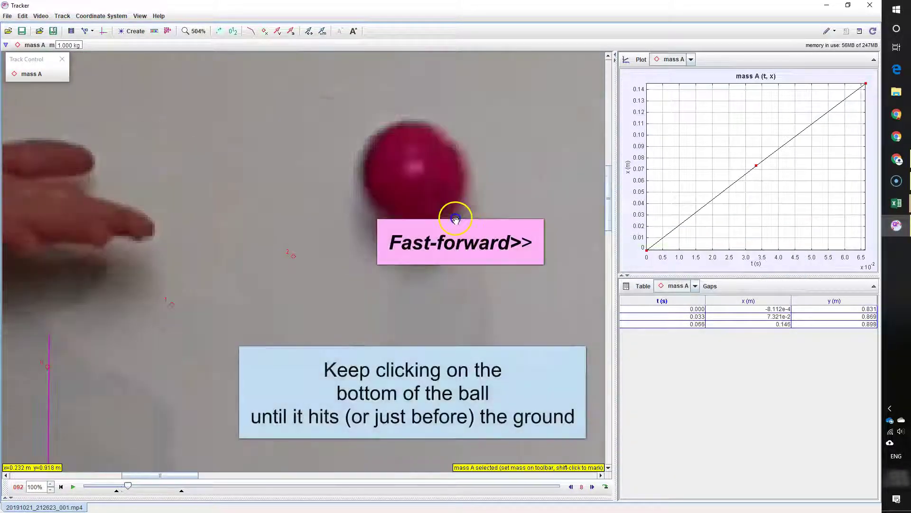
pyautogui.keyDown('shift'); pyautogui.click(452, 215); pyautogui.keyUp('shift')
pyautogui.scroll(8, 491, 255)
pyautogui.keyDown('shift'); pyautogui.click(270, 223); pyautogui.keyUp('shift')
pyautogui.keyDown('shift'); pyautogui.click(301, 236); pyautogui.keyUp('shift')
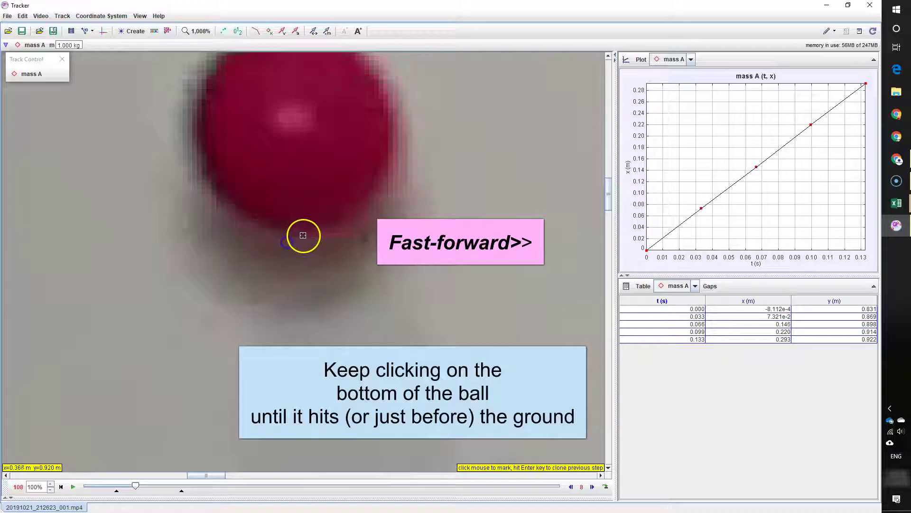
pyautogui.keyDown('shift'); pyautogui.click(270, 254); pyautogui.keyUp('shift')
pyautogui.keyDown('shift'); pyautogui.click(348, 216); pyautogui.keyUp('shift')
pyautogui.keyDown('shift'); pyautogui.click(451, 283); pyautogui.keyUp('shift')
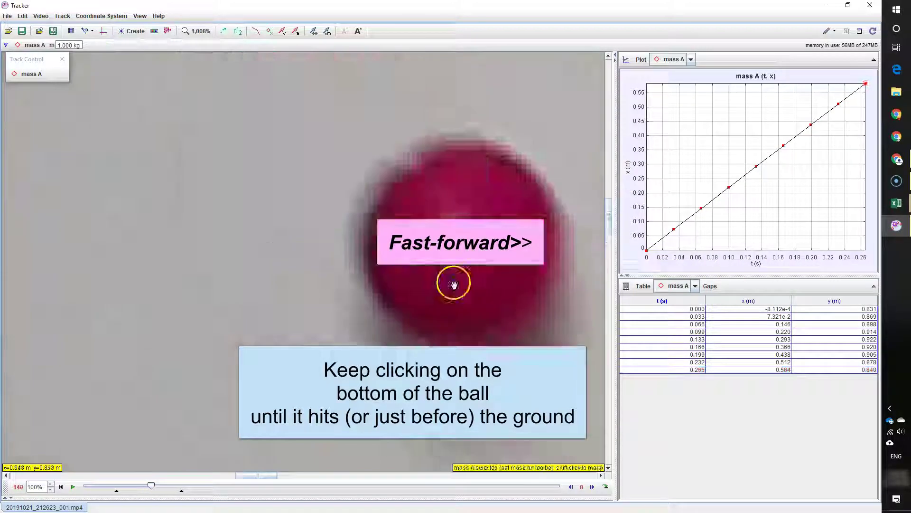
pyautogui.keyDown('shift'); pyautogui.click(348, 236); pyautogui.keyUp('shift')
pyautogui.keyDown('shift'); pyautogui.click(311, 236); pyautogui.keyUp('shift')
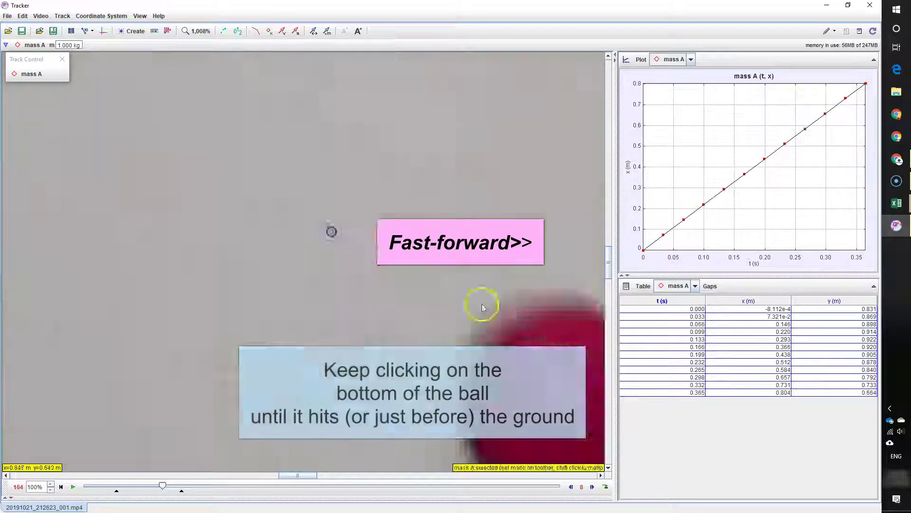
pyautogui.keyDown('shift'); pyautogui.click(480, 305); pyautogui.keyUp('shift')
pyautogui.keyDown('shift'); pyautogui.click(281, 305); pyautogui.keyUp('shift')
# Mark the ball's remaining positions down to its landing on the floor at 0.564 s.
pyautogui.scroll(-3, 293, 317)
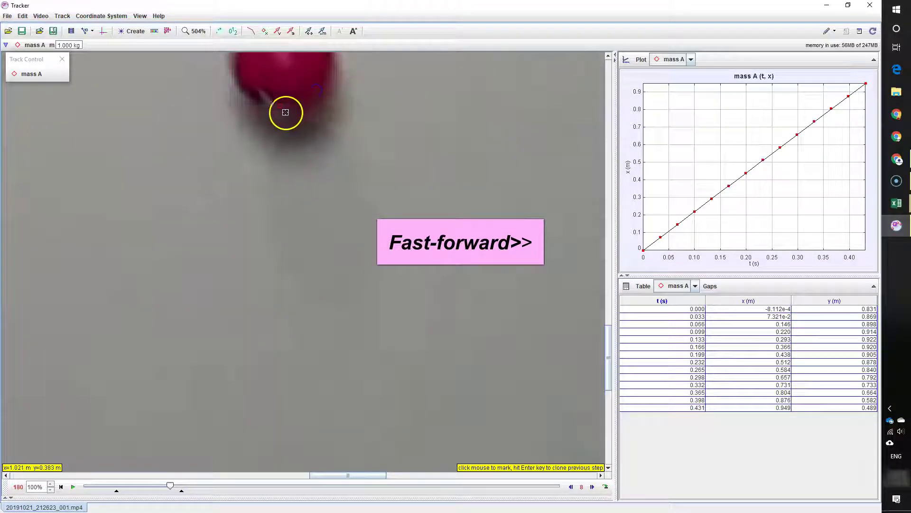
pyautogui.keyDown('shift'); pyautogui.click(285, 110); pyautogui.keyUp('shift')
pyautogui.keyDown('shift'); pyautogui.click(476, 280); pyautogui.keyUp('shift')
pyautogui.keyDown('shift'); pyautogui.click(351, 238); pyautogui.keyUp('shift')
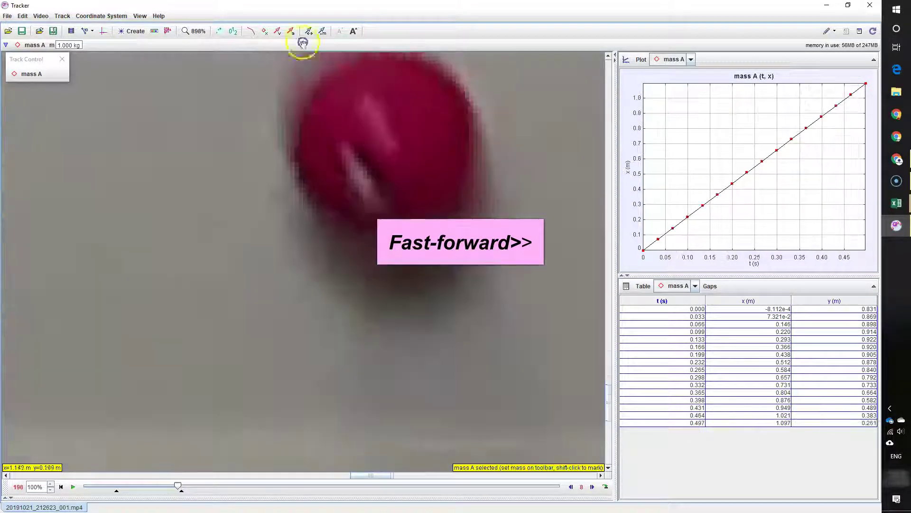
pyautogui.keyDown('shift'); pyautogui.click(447, 244); pyautogui.keyUp('shift')
pyautogui.scroll(3, 420, 332)
pyautogui.keyDown('shift'); pyautogui.click(420, 332); pyautogui.keyUp('shift')
pyautogui.scroll(-10, 451, 303)
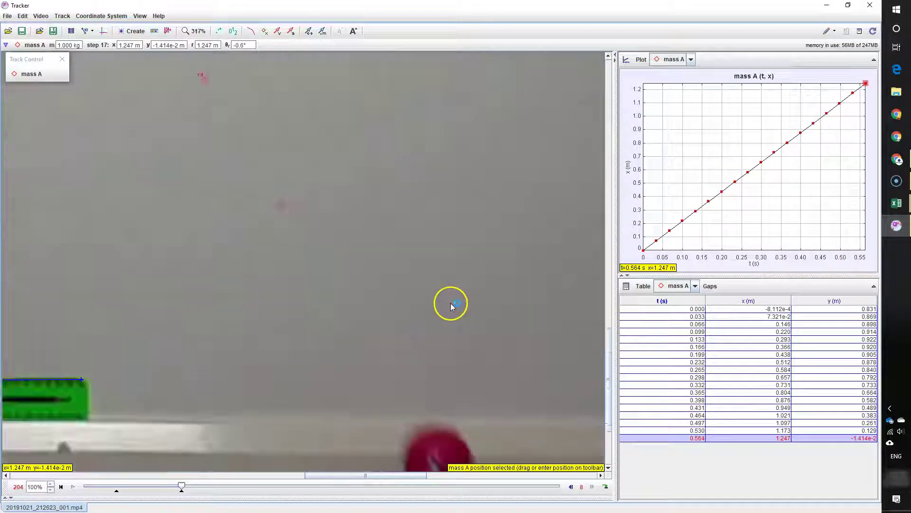
pyautogui.scroll(-3, 401, 294)
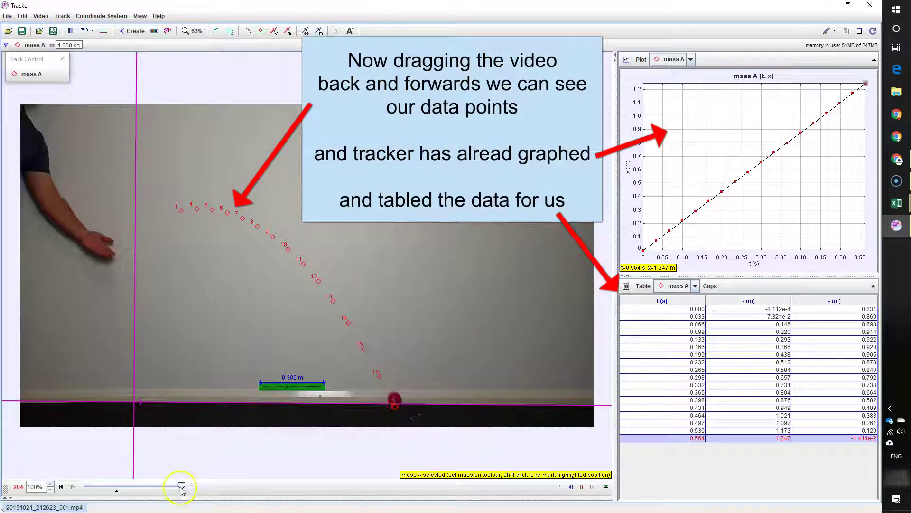
# Select mass A and switch the plot panel to two graphs, x versus t and y versus t.
pyautogui.moveTo(181, 487); pyautogui.dragTo(76, 490)
pyautogui.moveTo(132, 492); pyautogui.dragTo(207, 510)
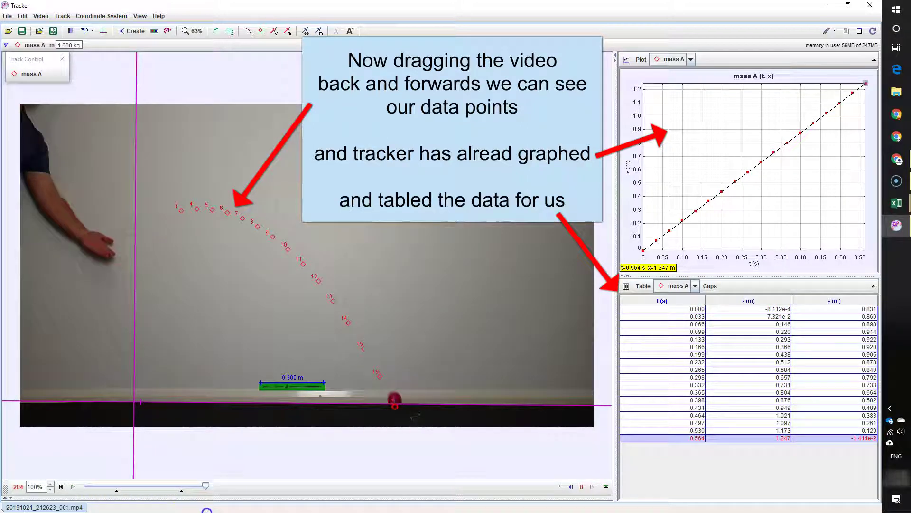
pyautogui.click(393, 399)
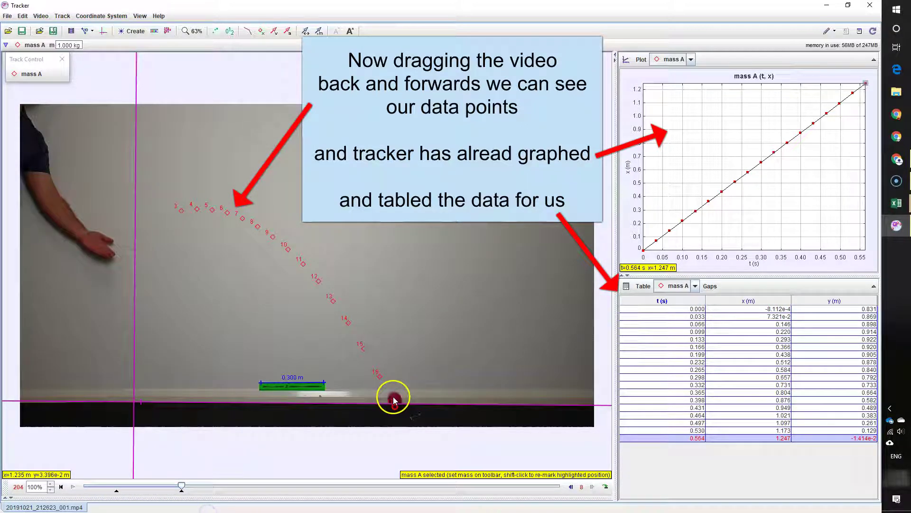
pyautogui.click(775, 268)
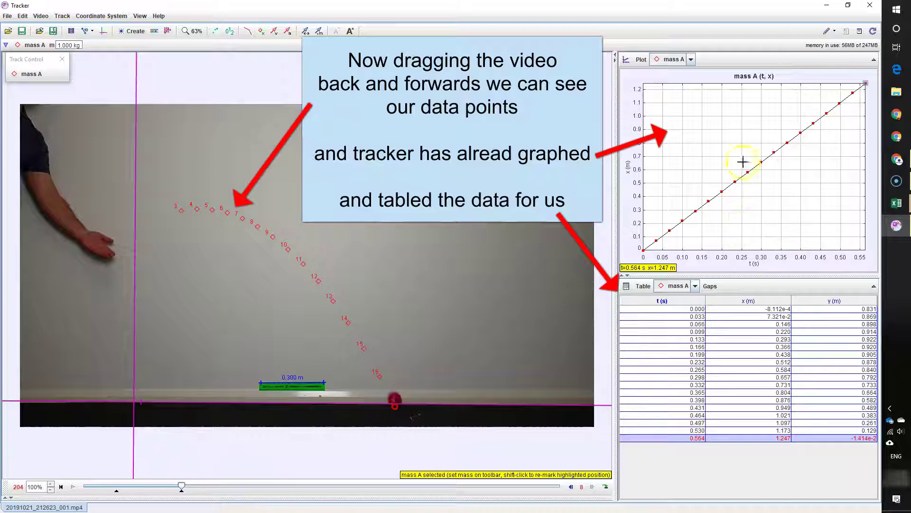
pyautogui.click(626, 59)
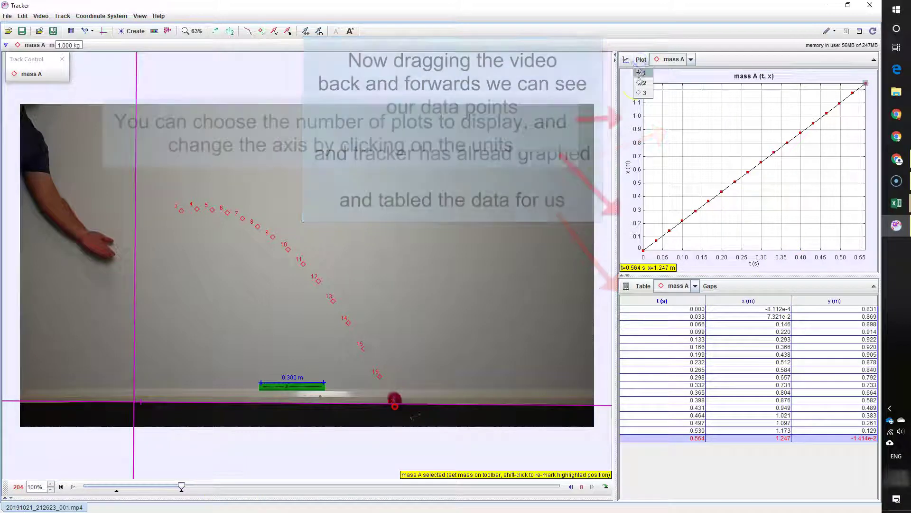
pyautogui.click(639, 83)
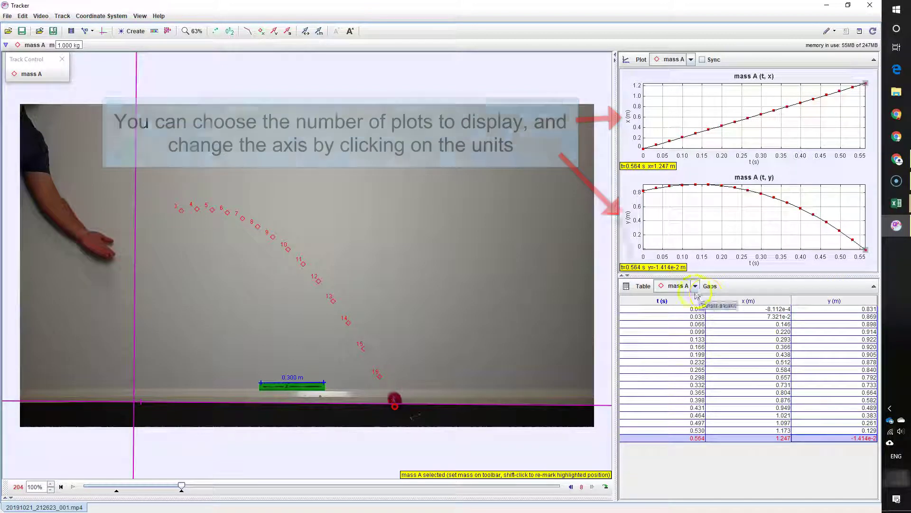
# Make v, vx, vy, θv, ay and ax visible in mass A's data table.
pyautogui.click(628, 286)
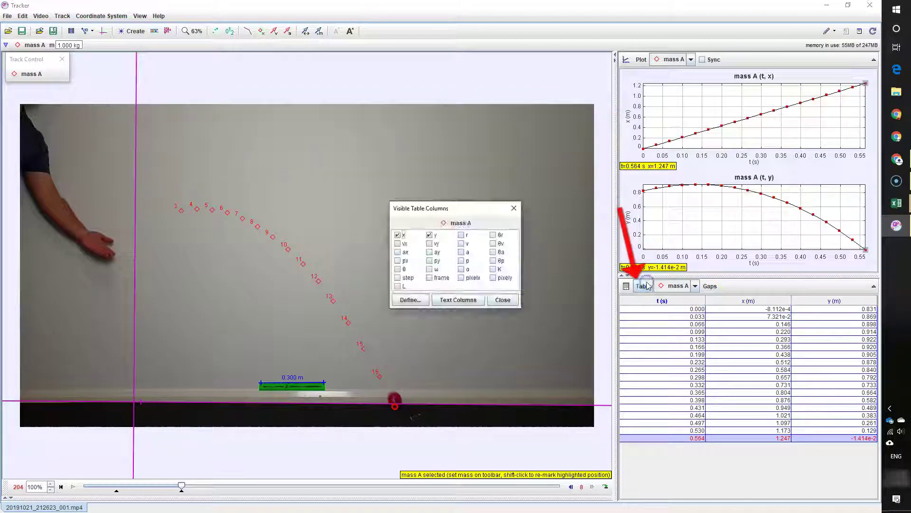
pyautogui.click(462, 244)
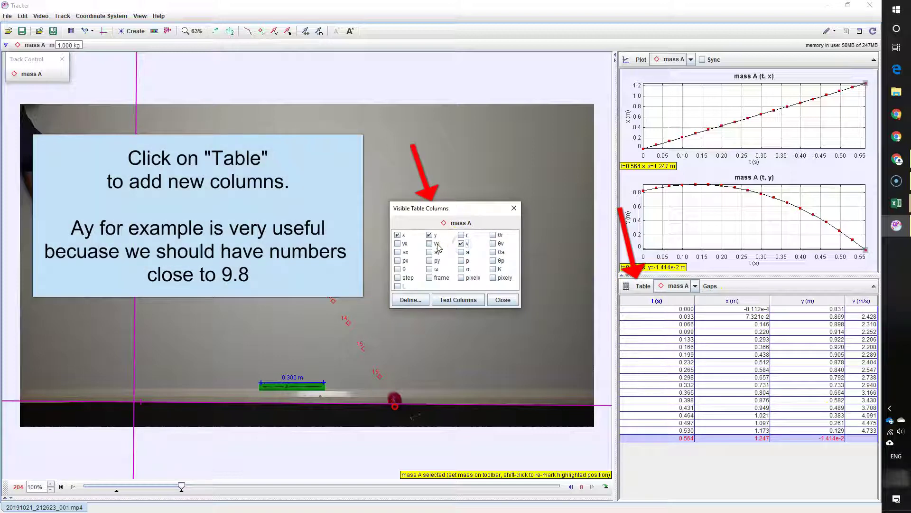
pyautogui.click(430, 243)
pyautogui.click(398, 243)
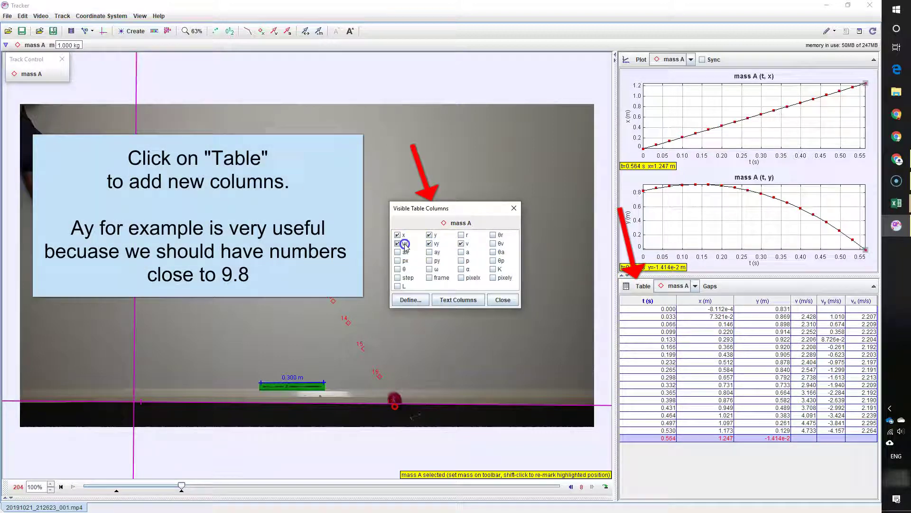
pyautogui.click(494, 243)
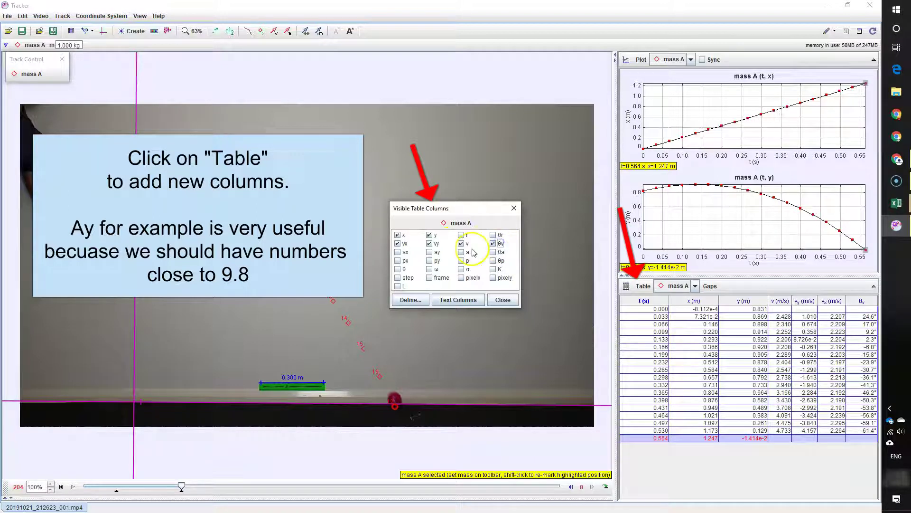
pyautogui.click(429, 252)
pyautogui.click(397, 252)
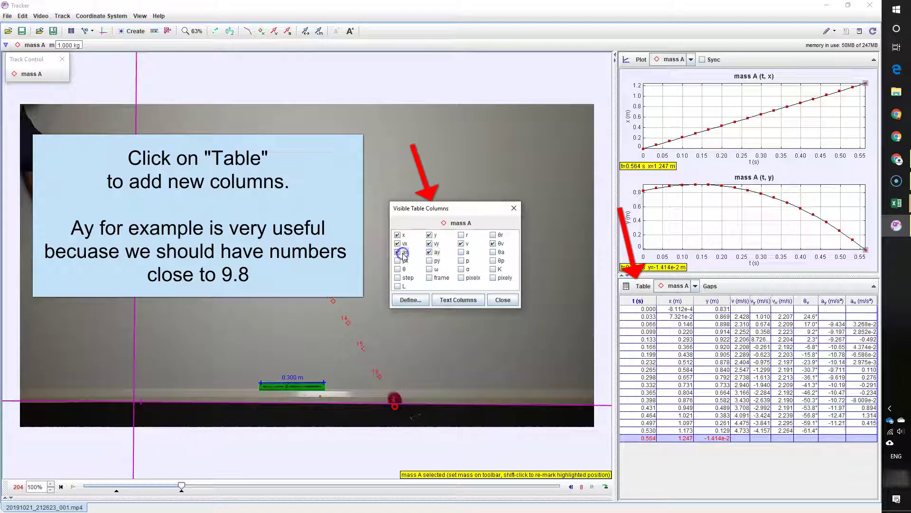
pyautogui.click(501, 300)
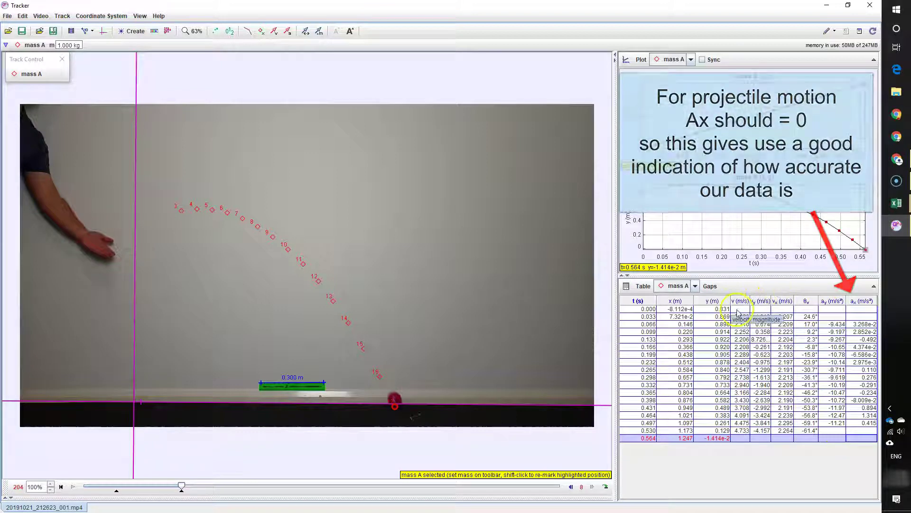
# Open the y(t) data in Data Tool and apply a Parabola curve fit (A = -5.166, B = 1.431, C = 0.8261).
pyautogui.doubleClick(739, 218)
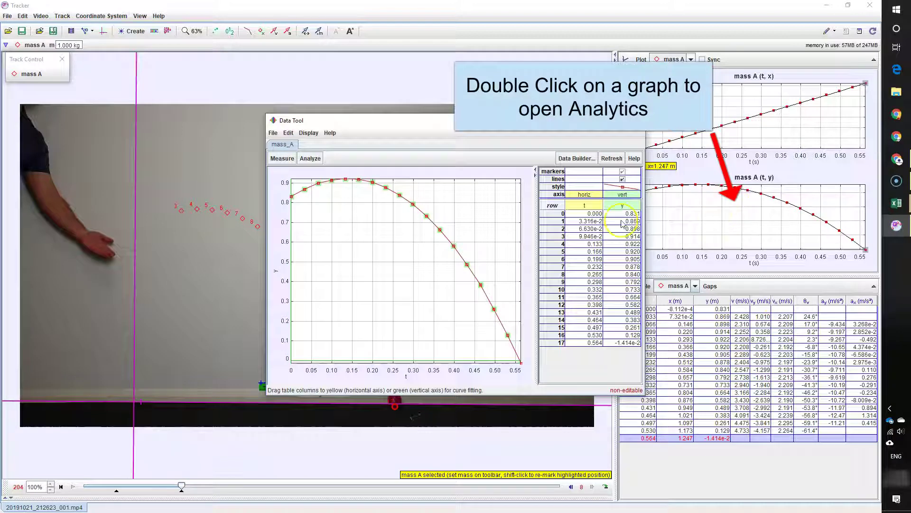
pyautogui.click(319, 160)
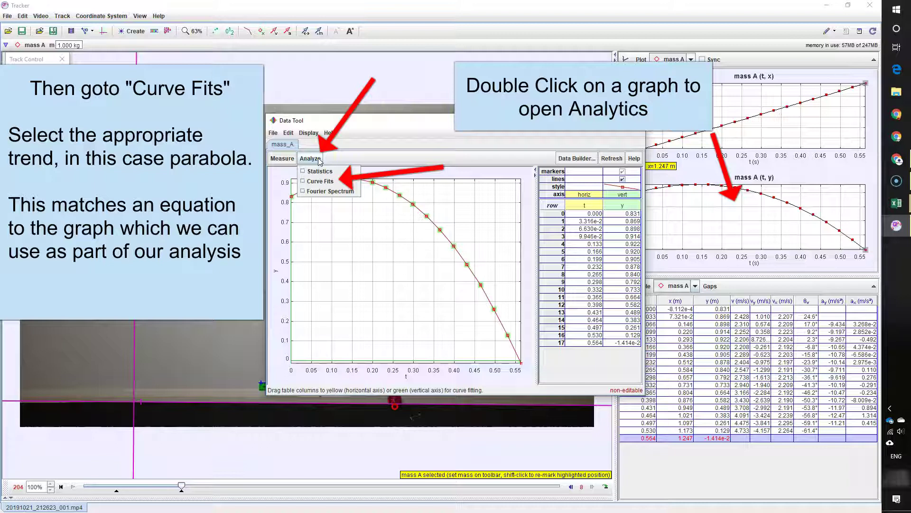
pyautogui.click(319, 159)
pyautogui.click(319, 160)
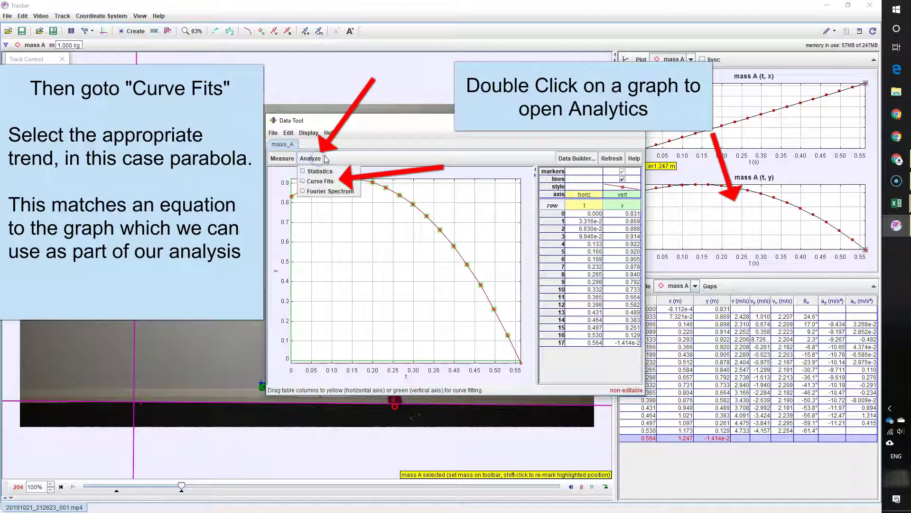
pyautogui.click(317, 181)
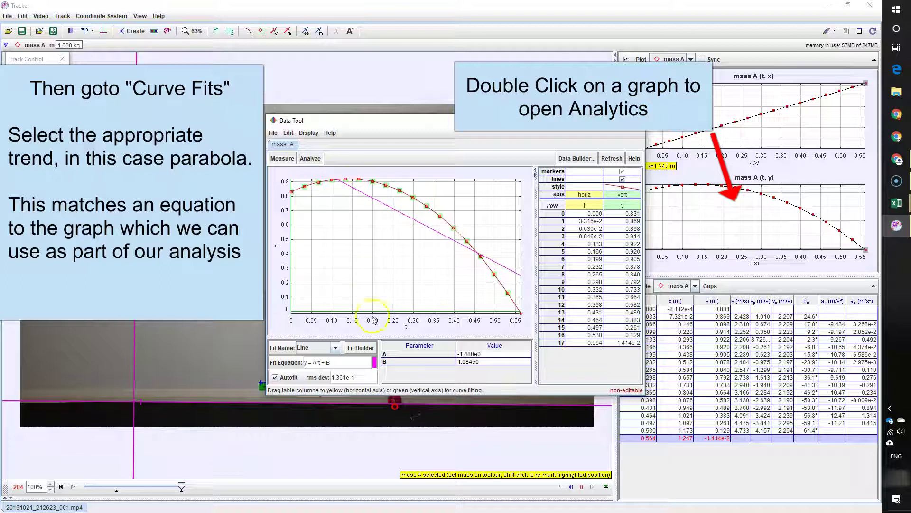
pyautogui.click(336, 348)
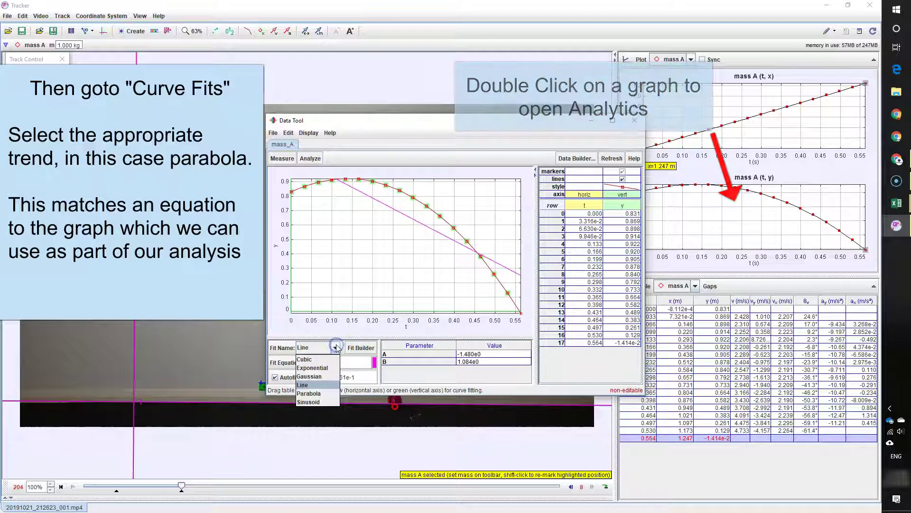
pyautogui.click(335, 397)
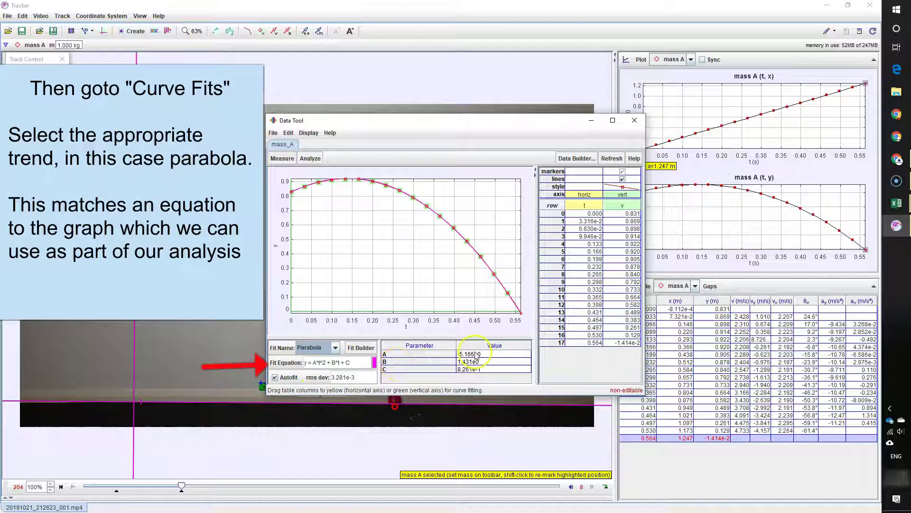
pyautogui.click(457, 301)
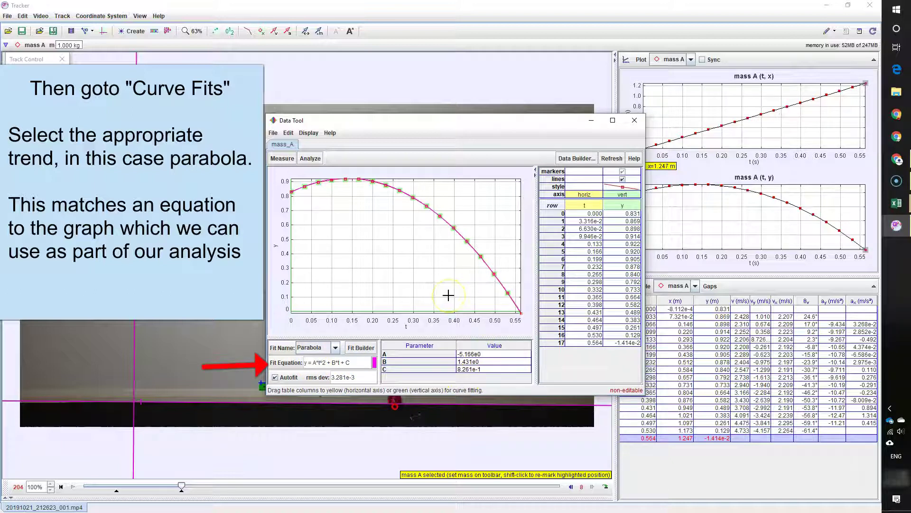